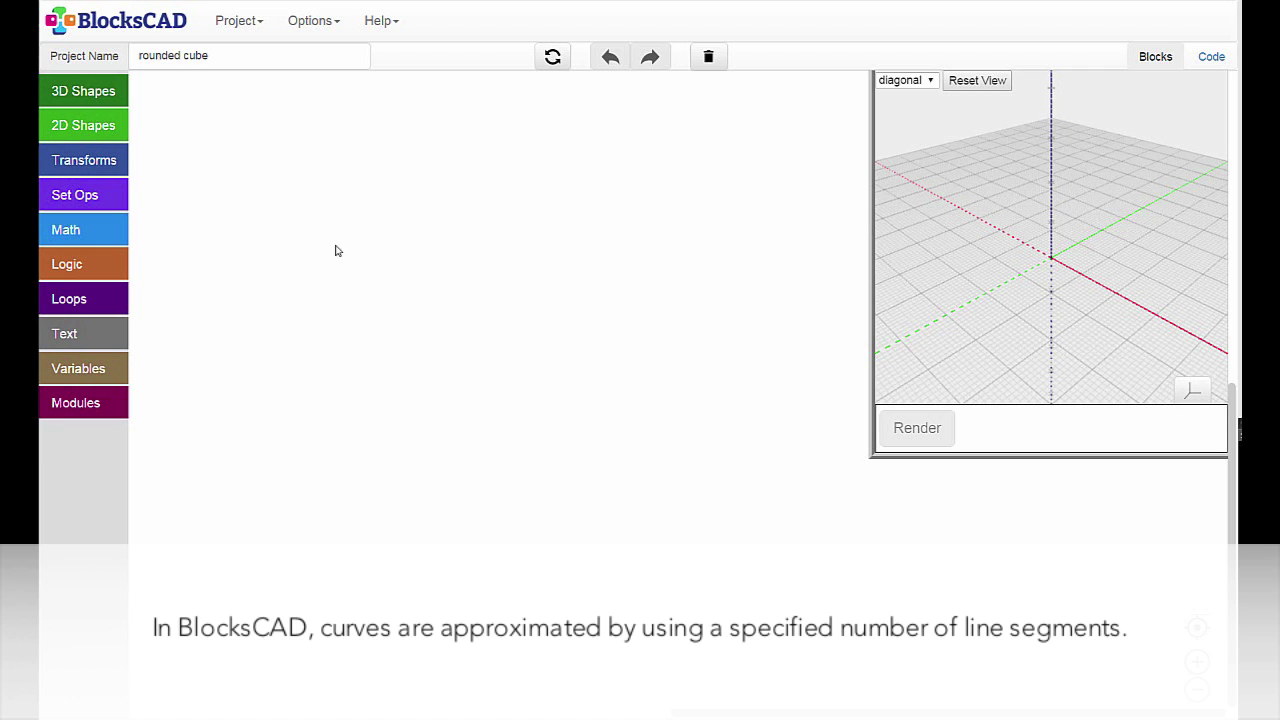
Place a Cylinder block (radius 10, height 10), render it, and zoom into the preview
click(90, 88)
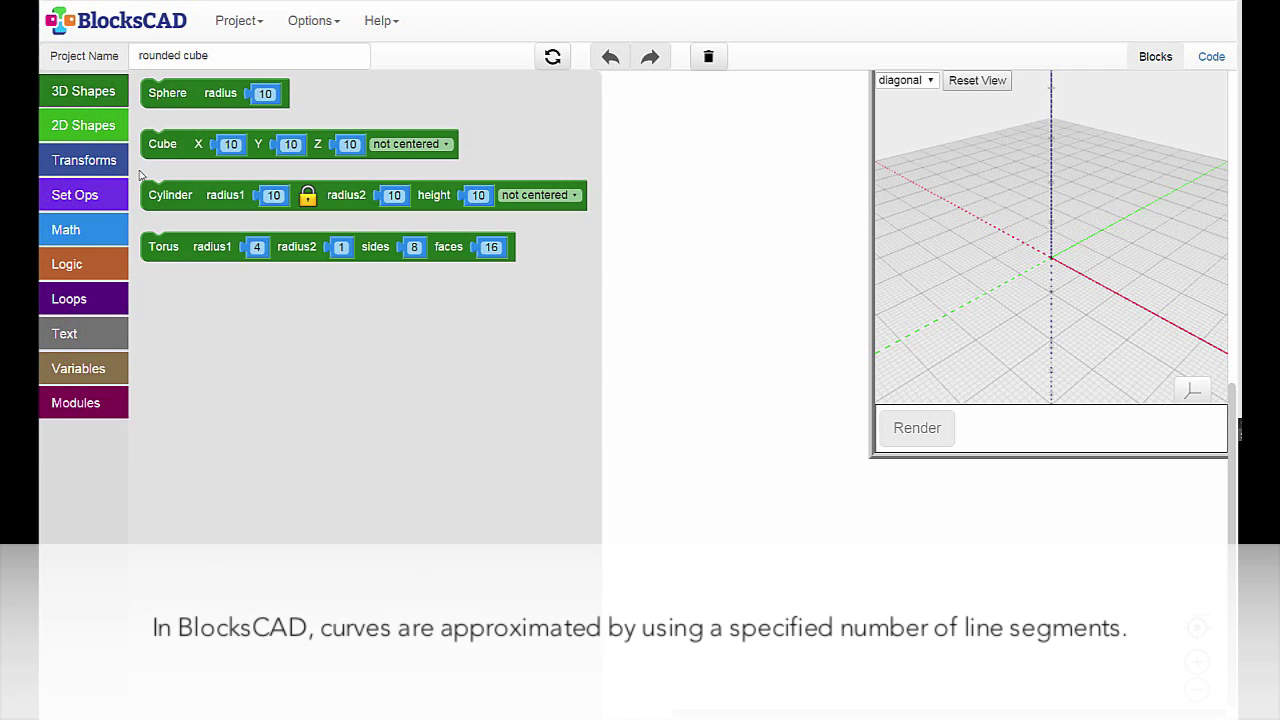
drag(162, 206, 333, 326)
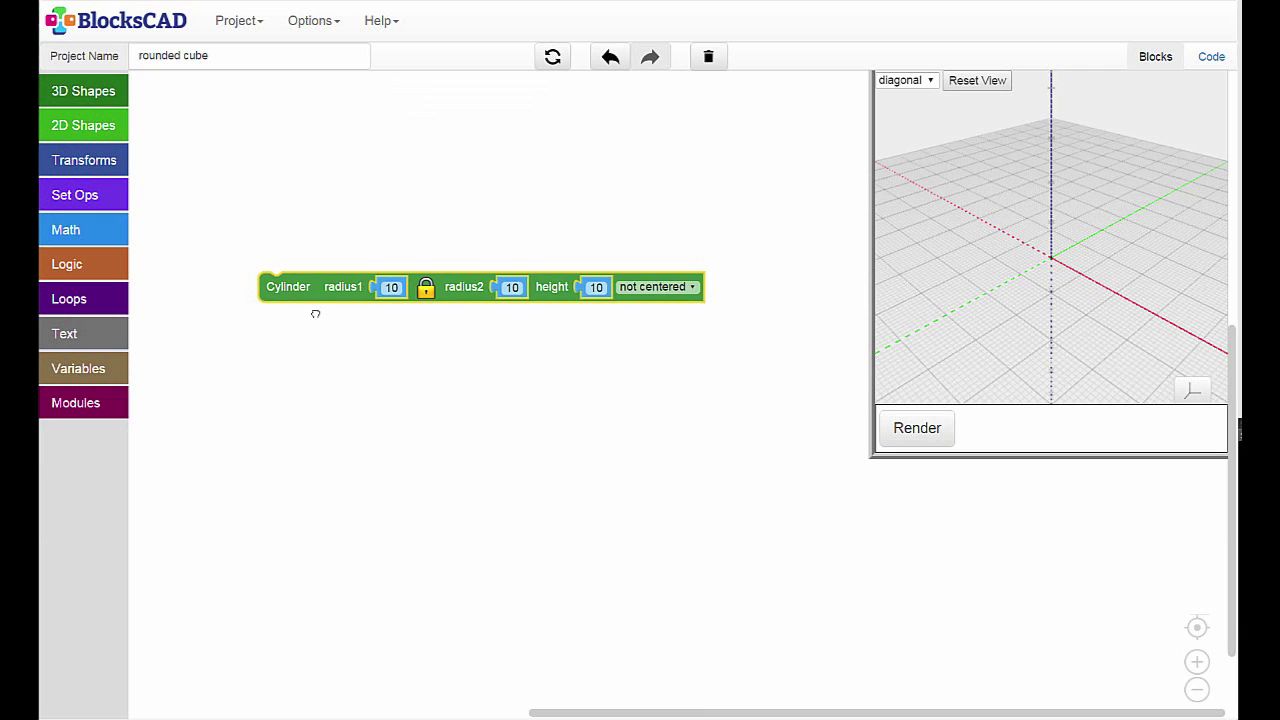
click(888, 432)
scroll(998, 355, up, 2)
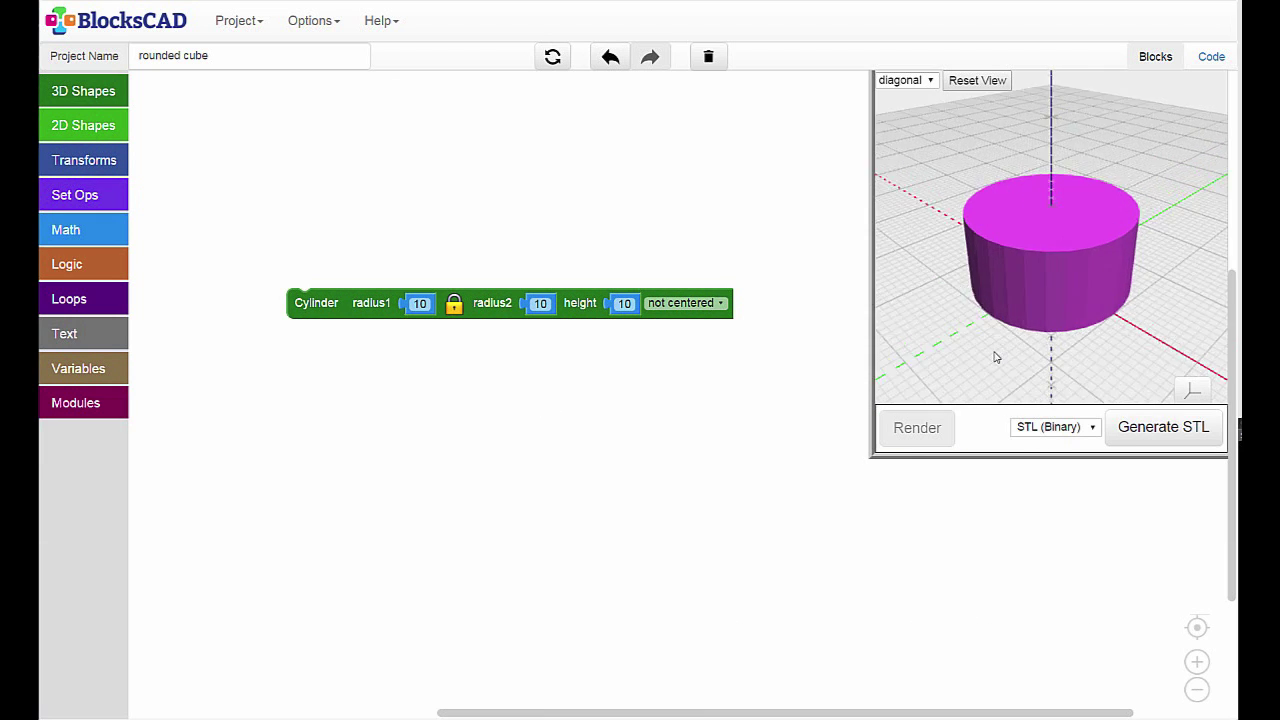
scroll(952, 366, up, 2)
scroll(952, 367, up, 2)
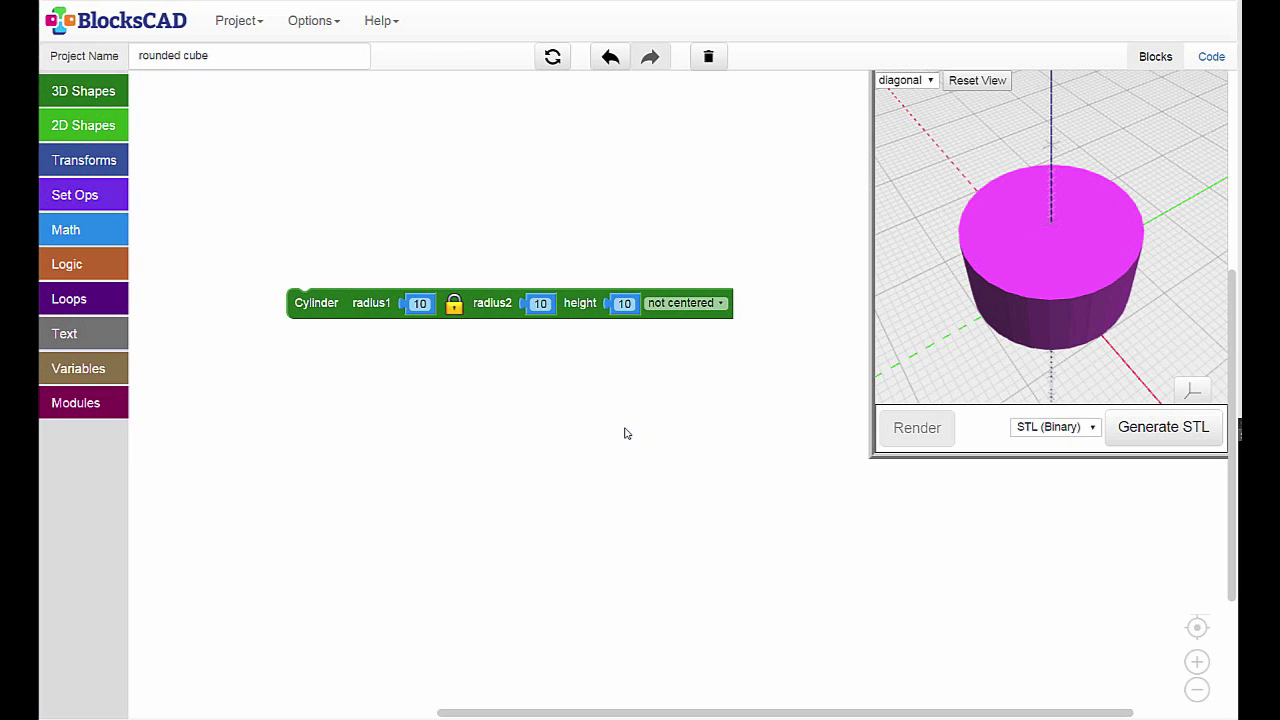
Snap a Transforms Sides block (default 8) around the Cylinder block
click(70, 160)
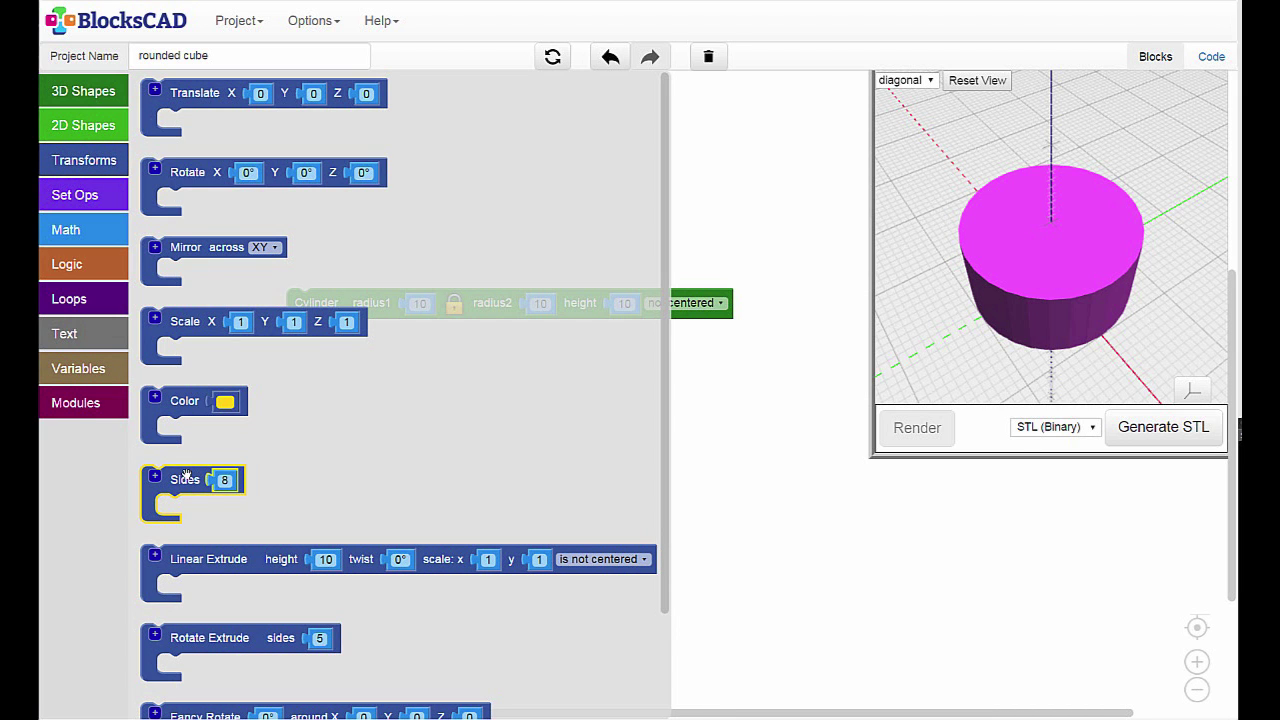
drag(186, 481, 324, 273)
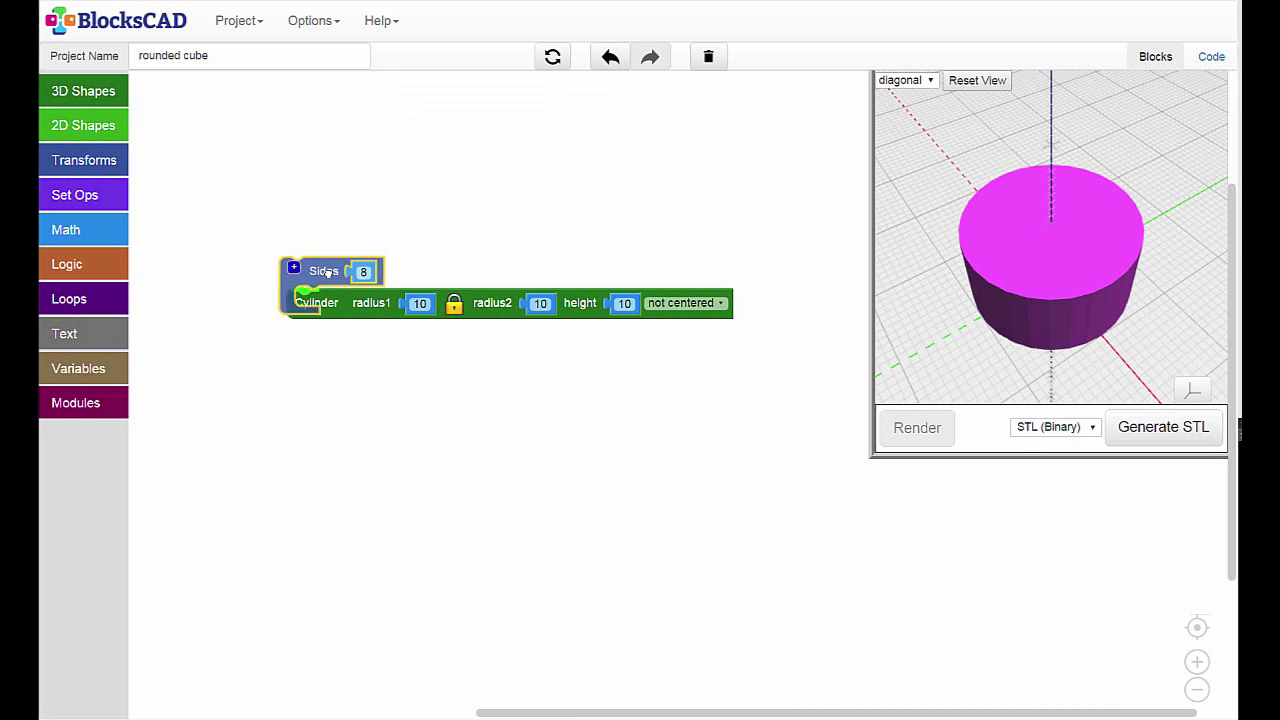
drag(322, 272, 314, 276)
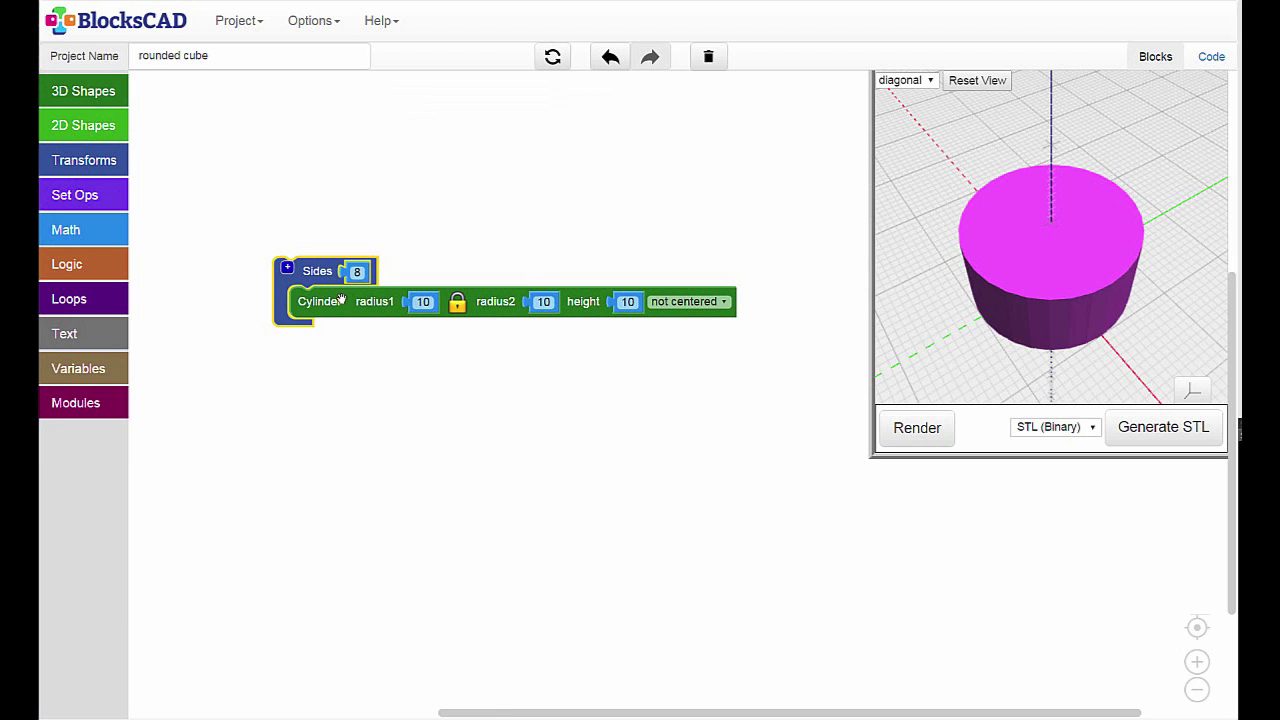
mouse_move(330, 272)
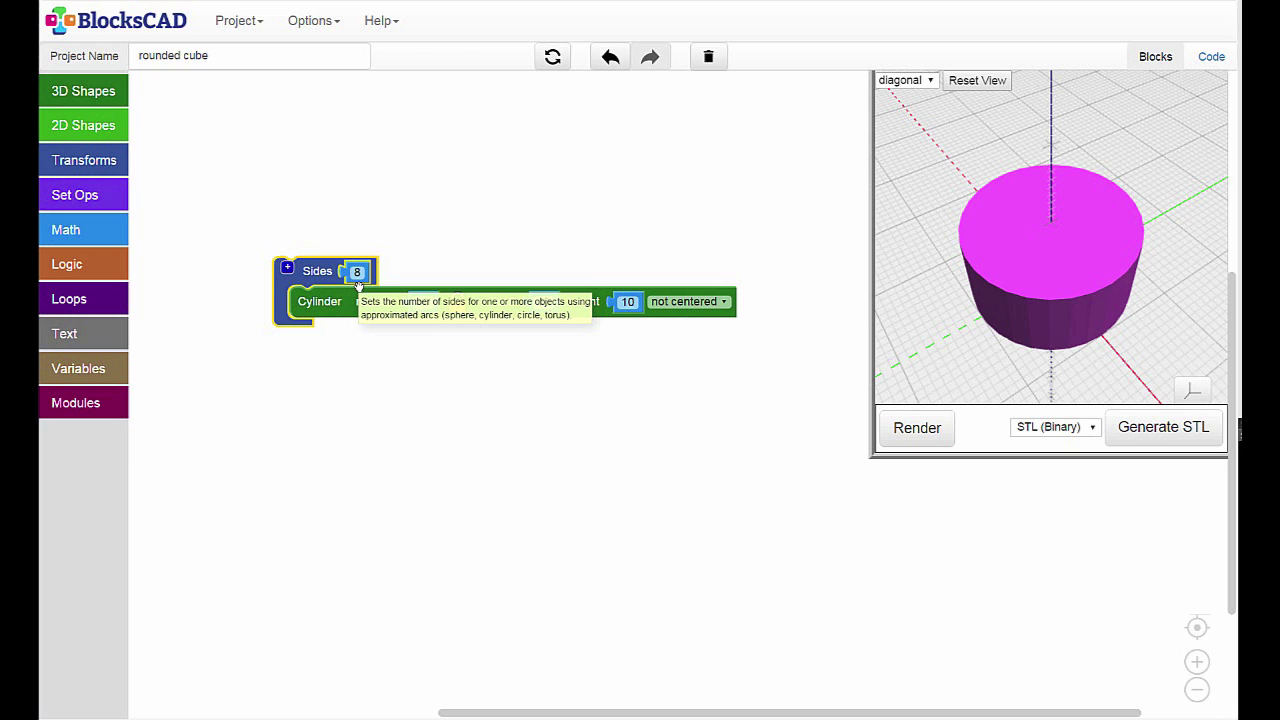
Change the Sides count from 8 to 3 and render the triangular prism
click(356, 272)
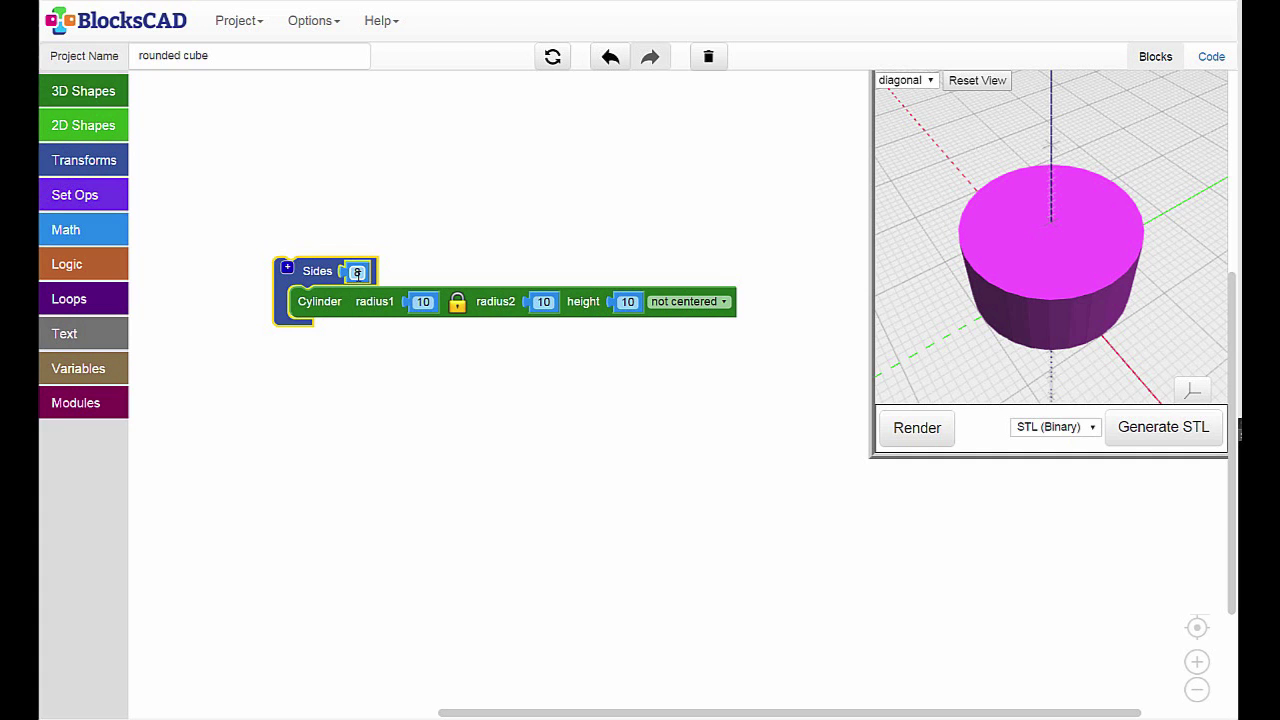
text(3)
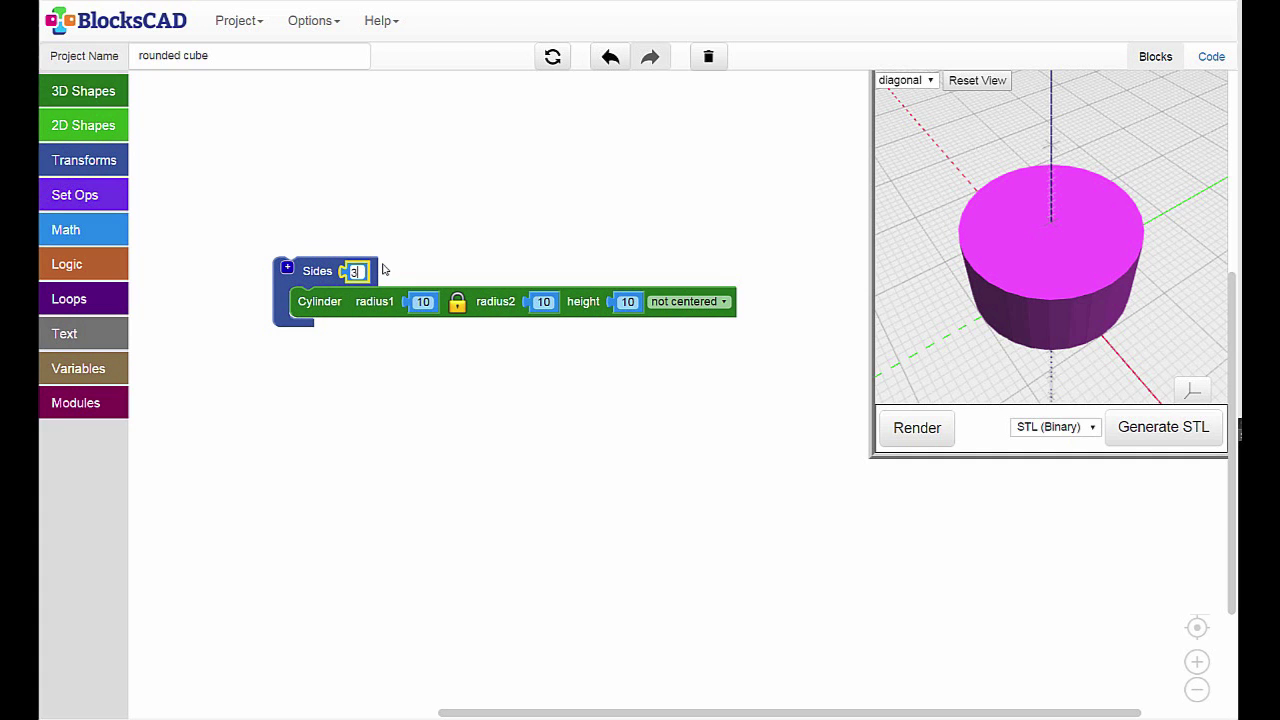
key(Return)
click(917, 428)
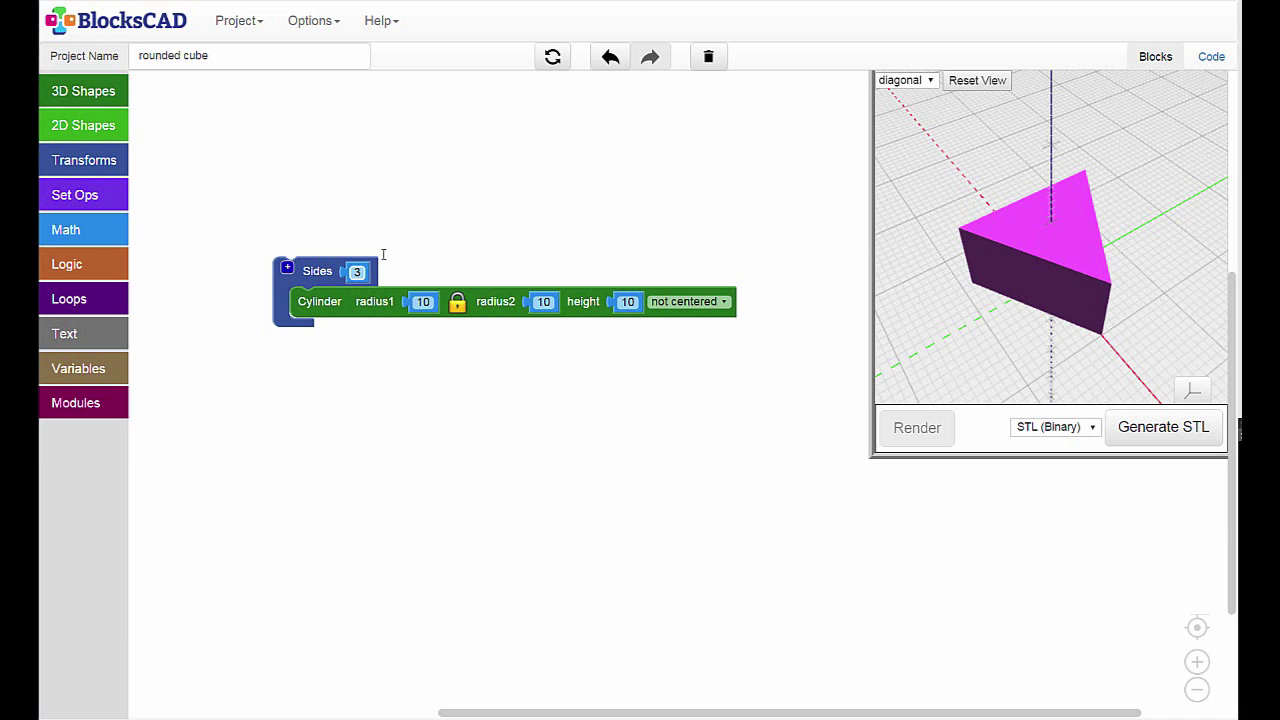
click(356, 271)
Enter 60 as the Sides count and re-render the smooth cylinder
text(60)
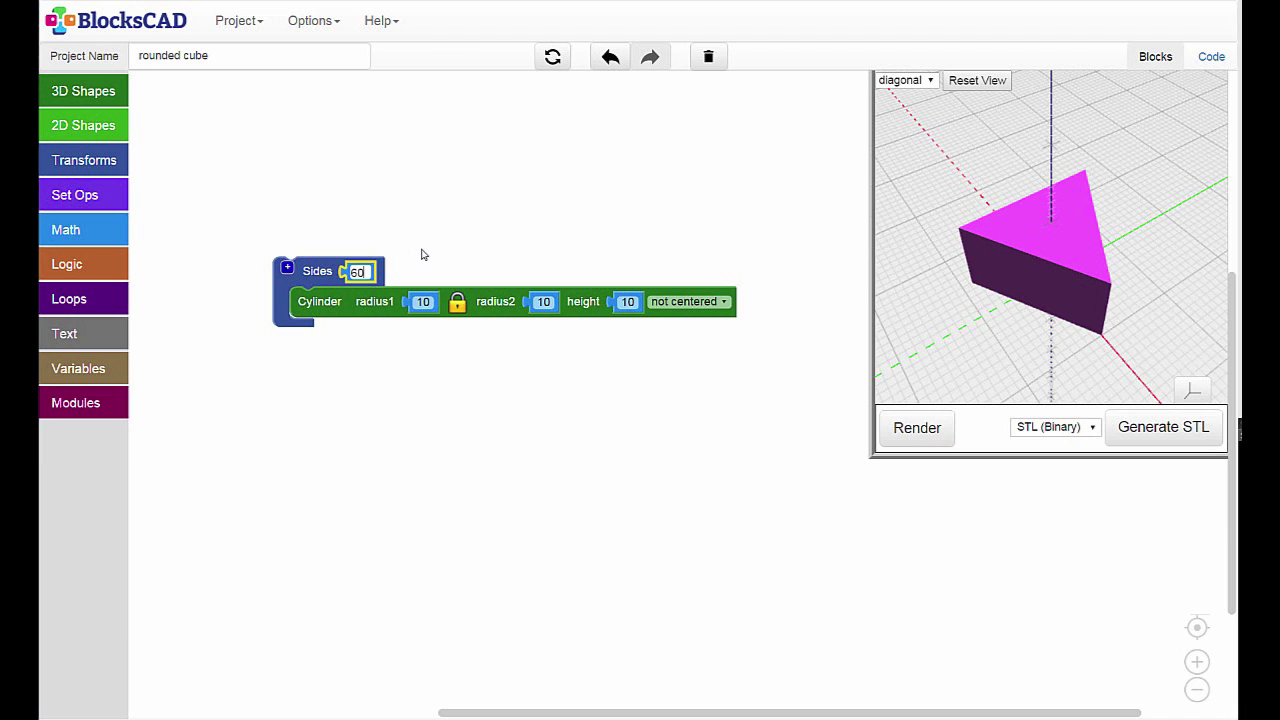
click(913, 436)
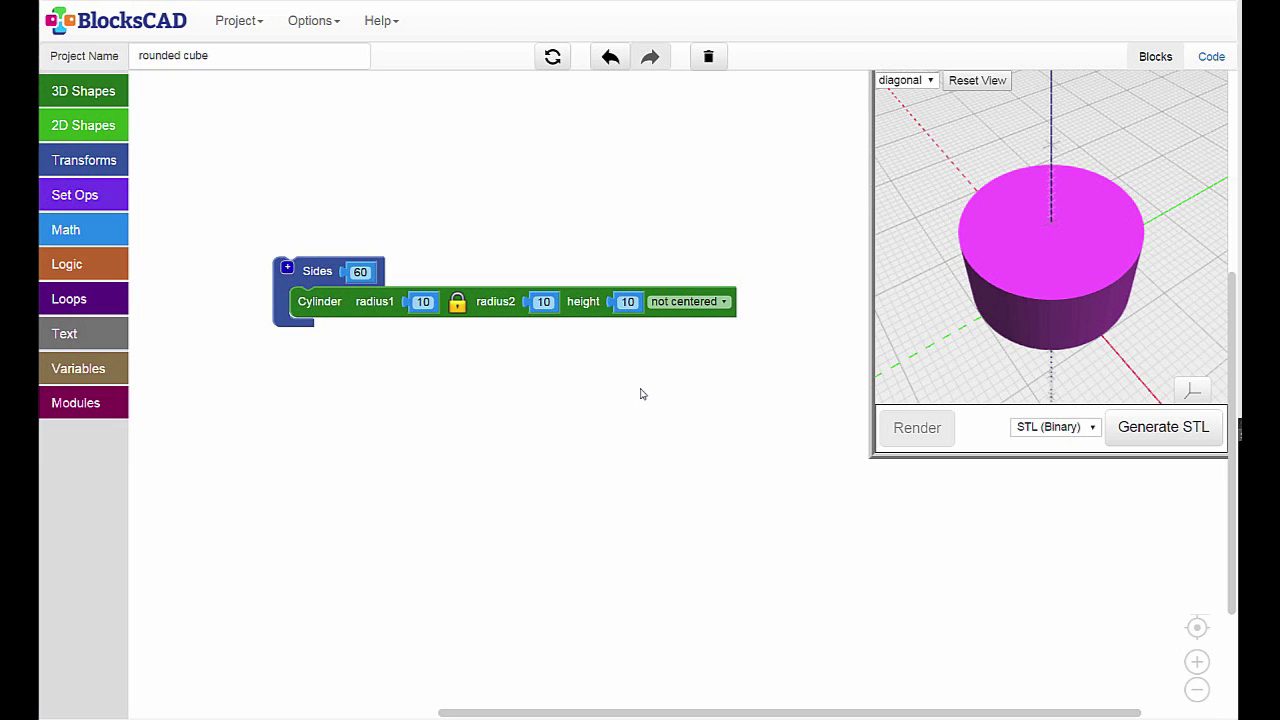
Swap the Cylinder inside the Sides block for a radius-10 Sphere block
mouse_move(356, 302)
mouse_down()
mouse_move(64, 315)
mouse_move(74, 300)
mouse_up()
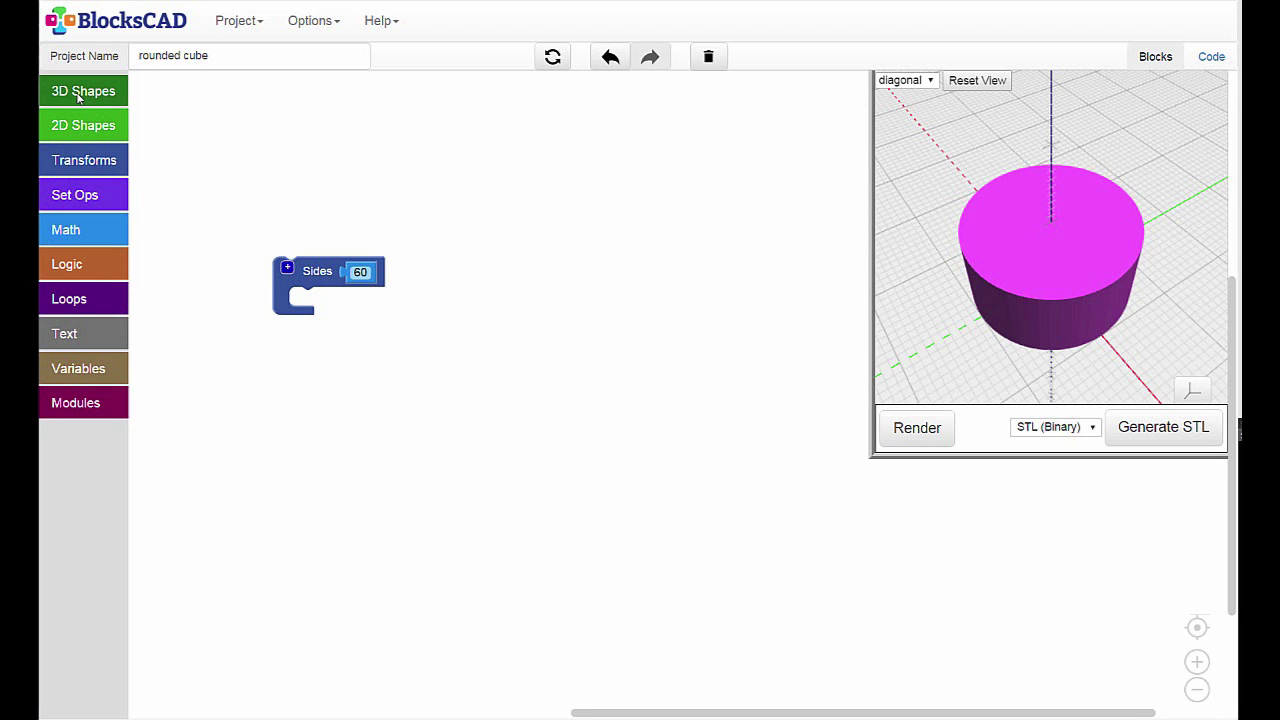
click(80, 97)
mouse_move(175, 100)
mouse_down()
mouse_move(347, 339)
mouse_move(337, 306)
mouse_up()
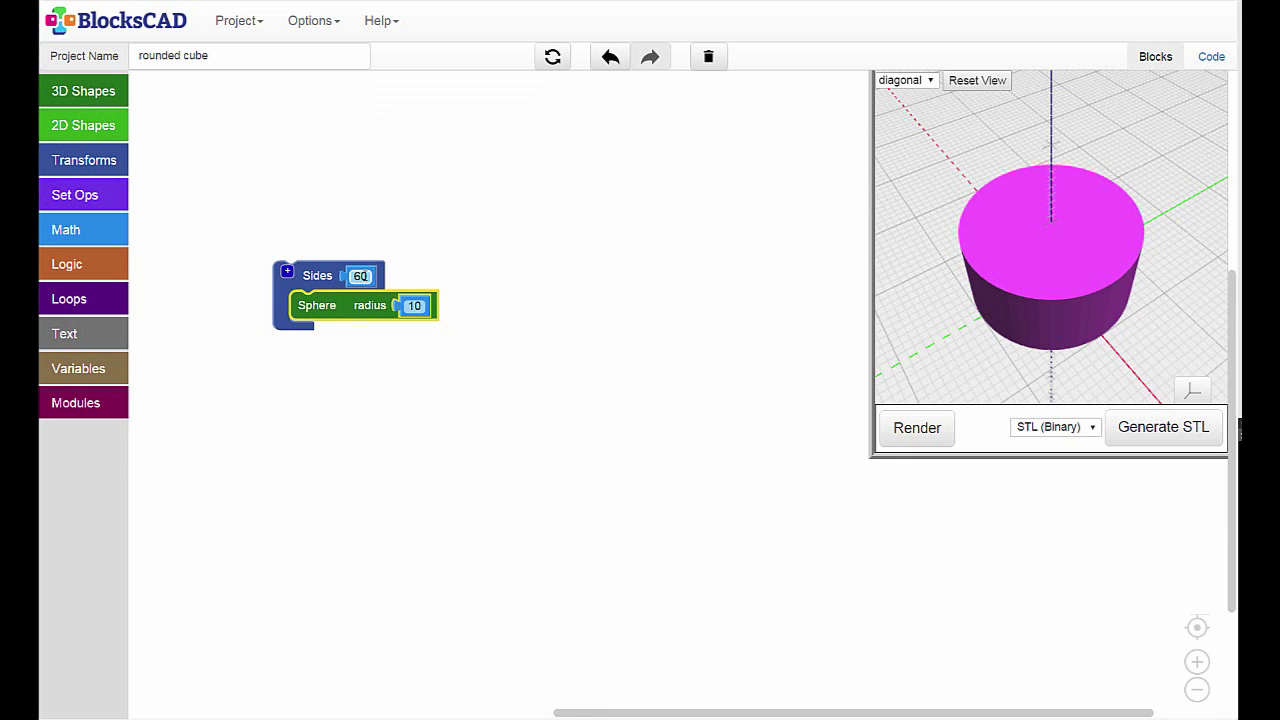
Set Sides to 4, render the diamond-shaped sphere, and orbit to inspect it
click(360, 276)
text(4)
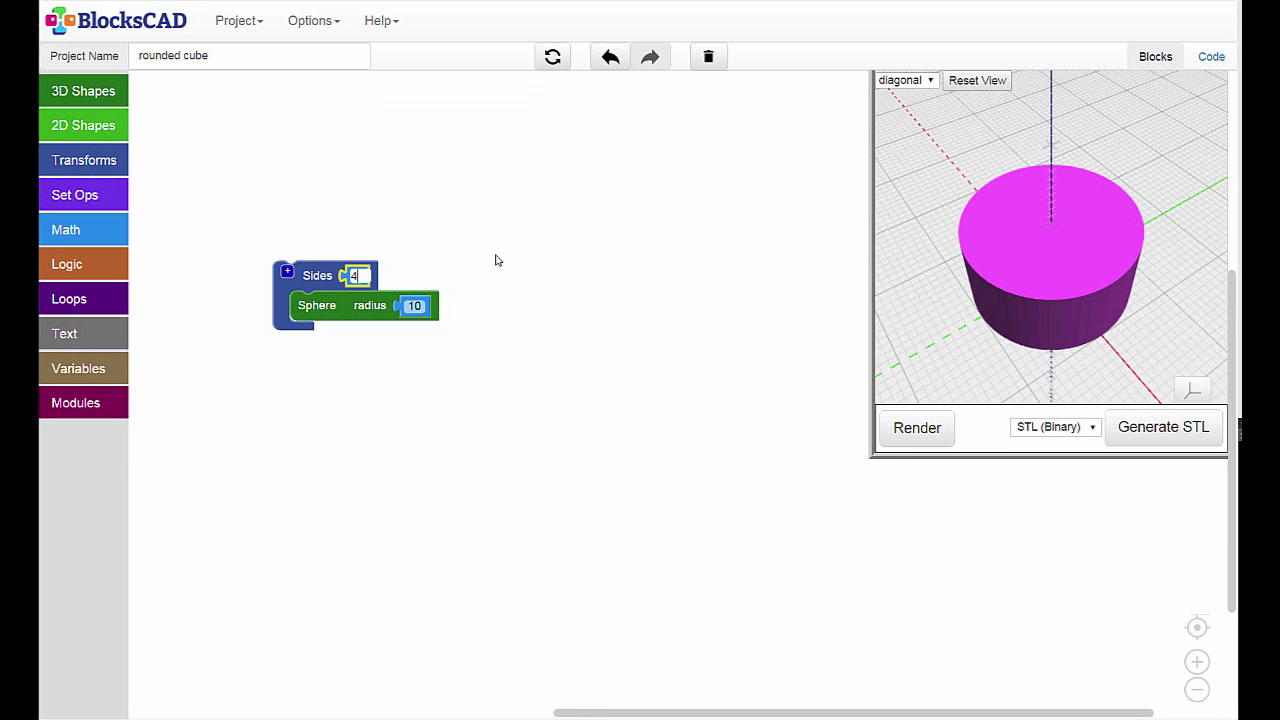
click(612, 327)
click(928, 438)
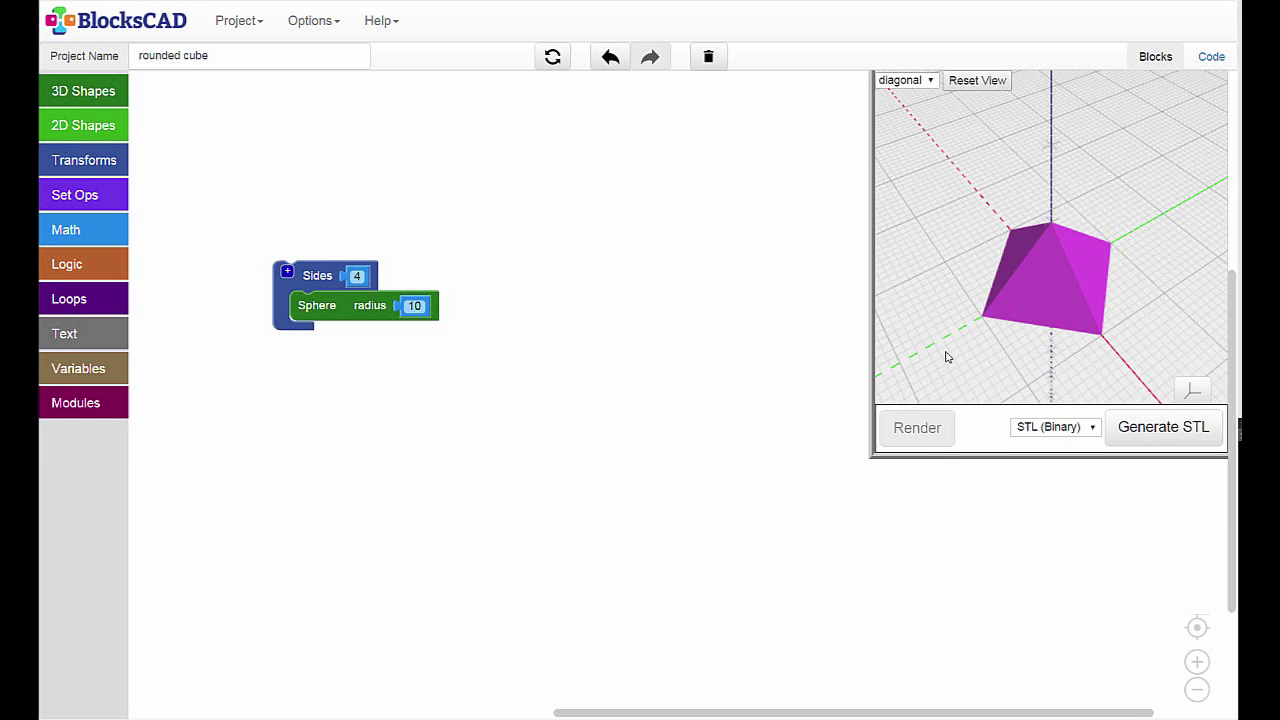
drag(934, 349, 845, 327)
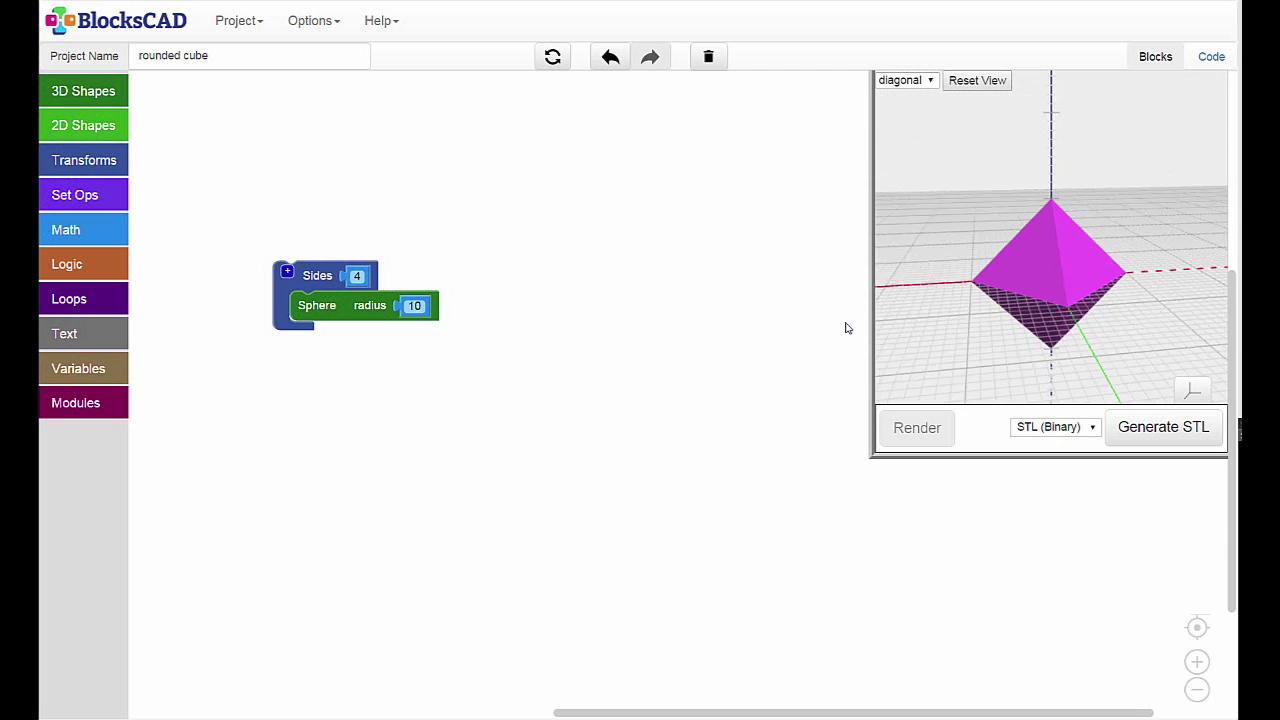
mouse_move(947, 296)
mouse_down()
mouse_move(934, 331)
mouse_move(958, 266)
mouse_up()
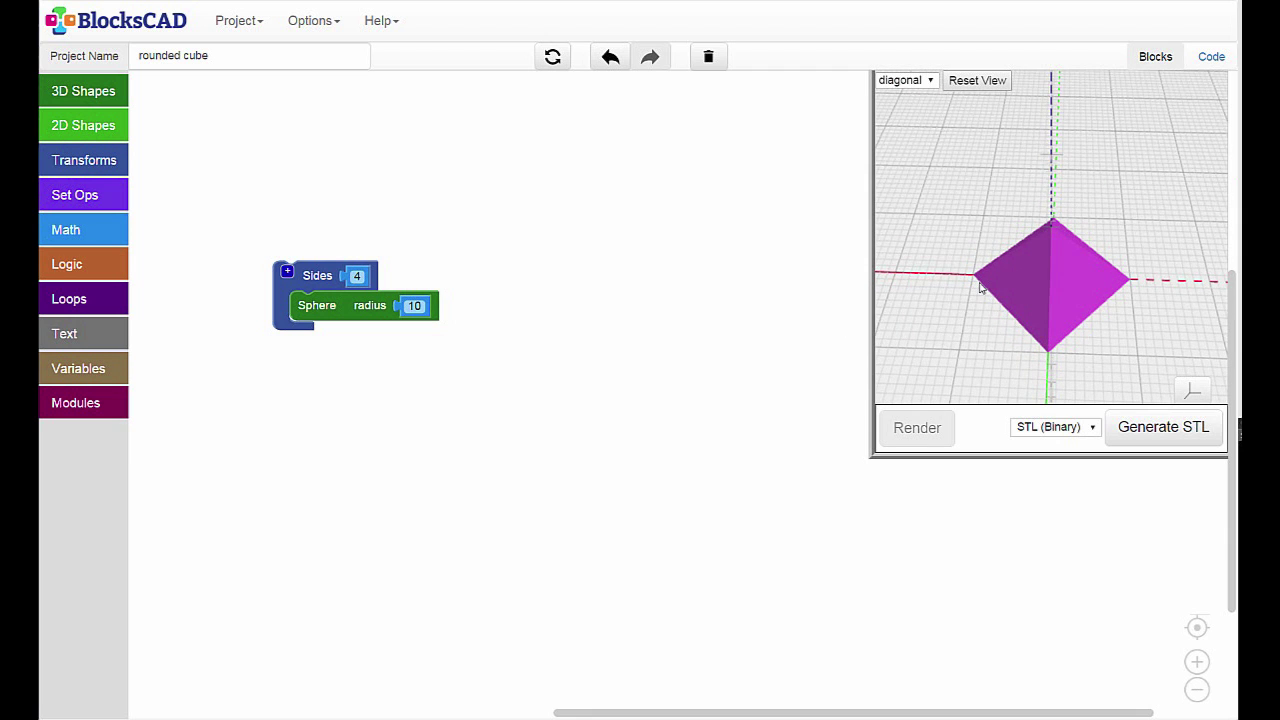
click(360, 276)
Enter 60 as the sphere's Sides count, confirm it, and render the smooth sphere
text(60)
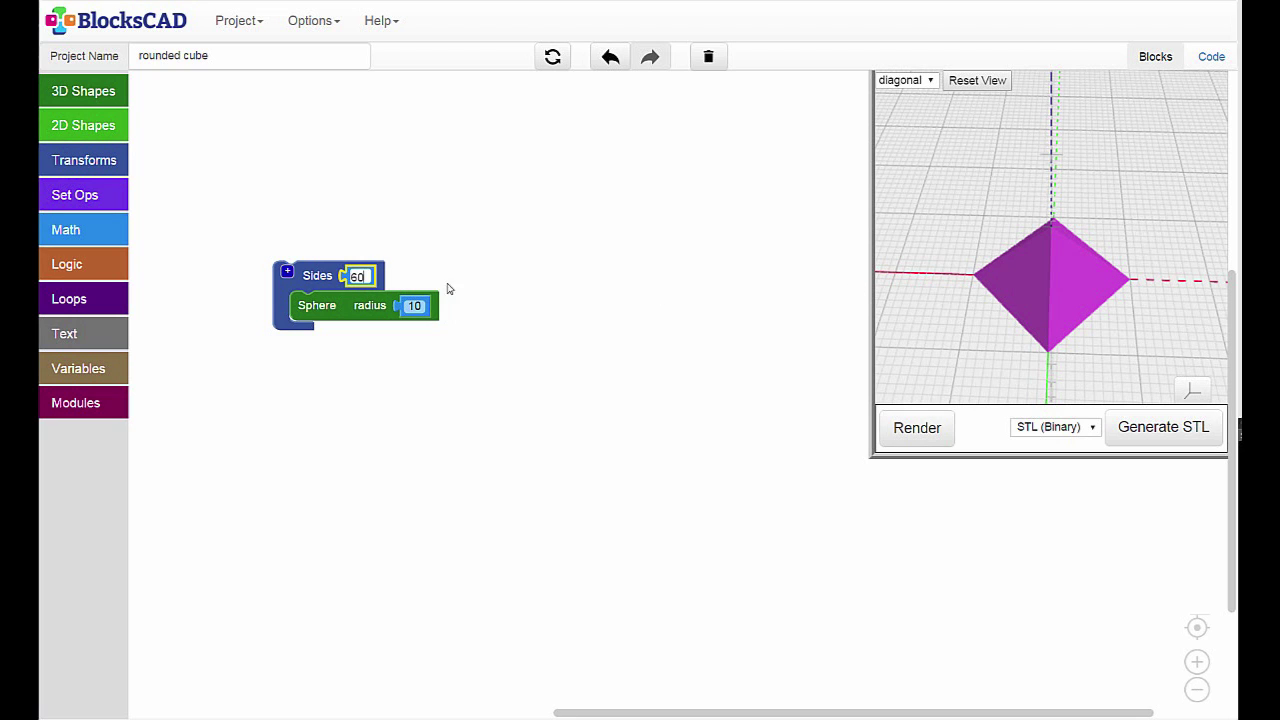
click(463, 283)
click(918, 428)
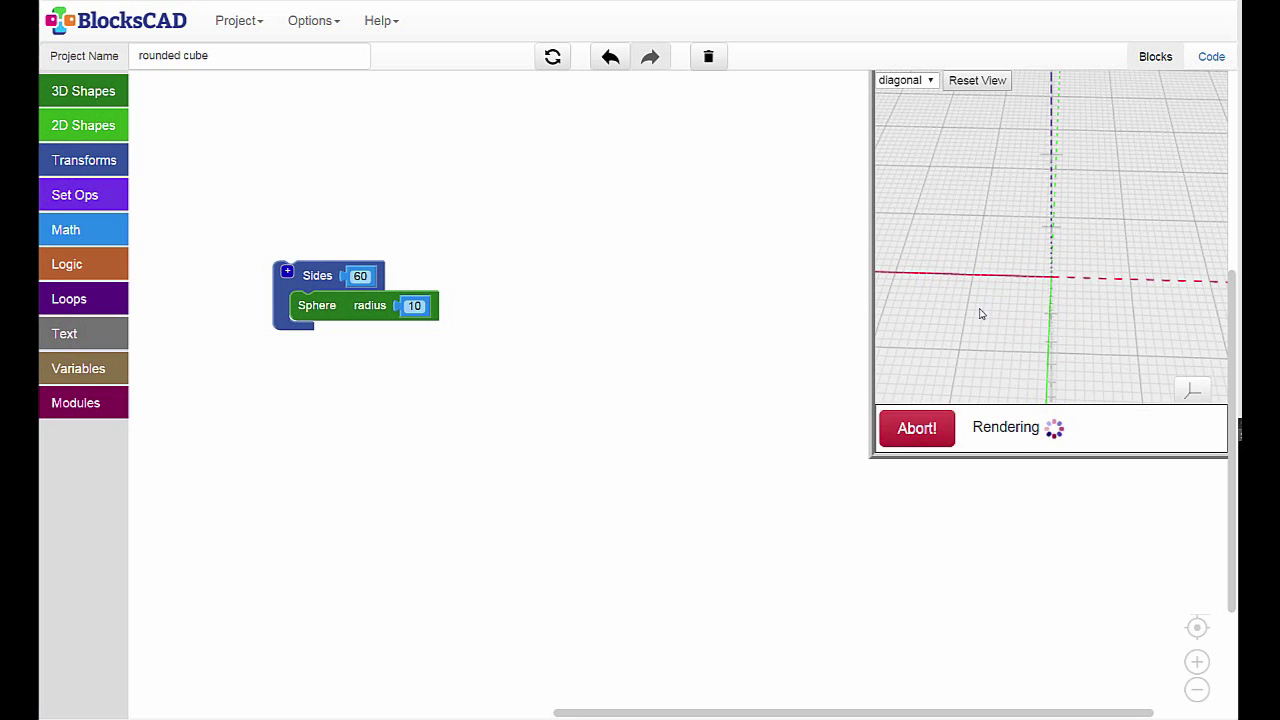